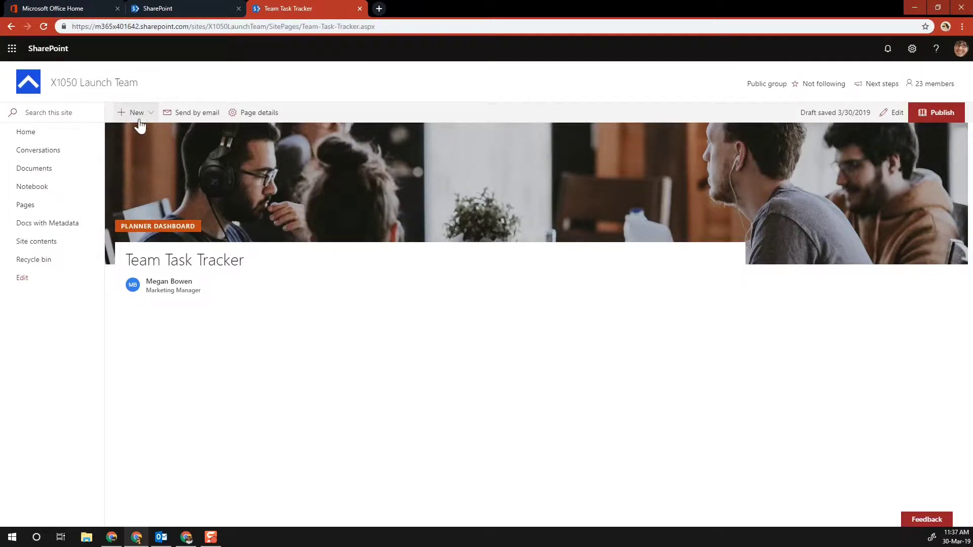
Put the Team Task Tracker page in edit mode and add a three-column section beneath the title area.
left_click(893, 112)
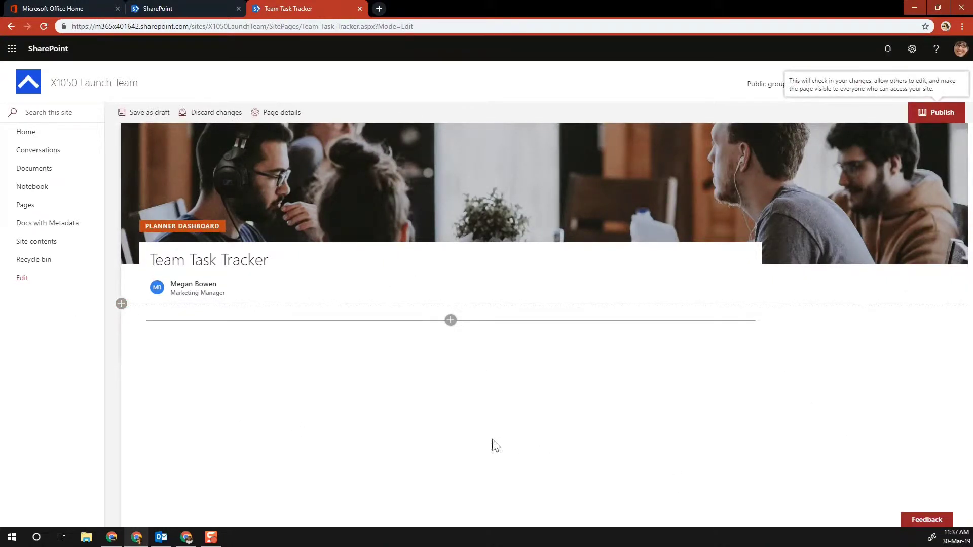
left_click(122, 305)
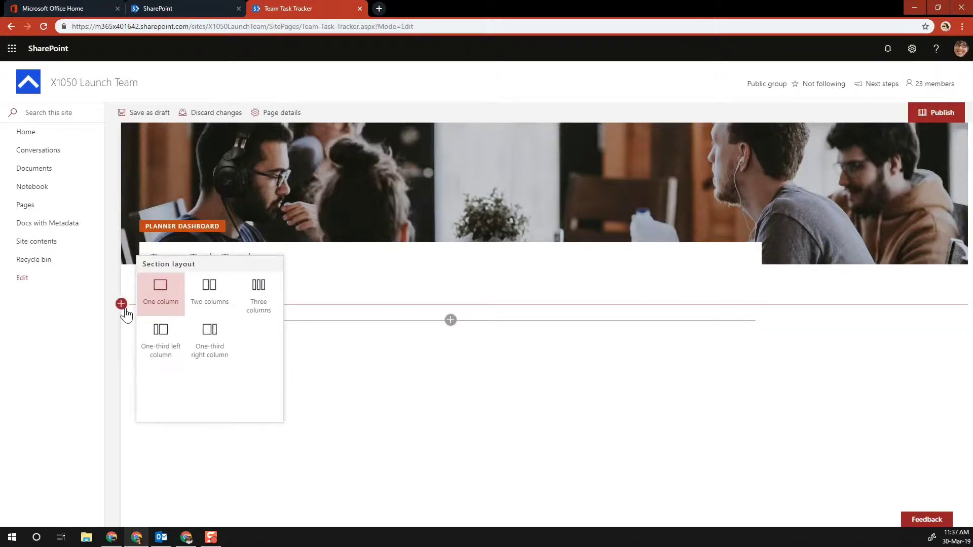
left_click(259, 298)
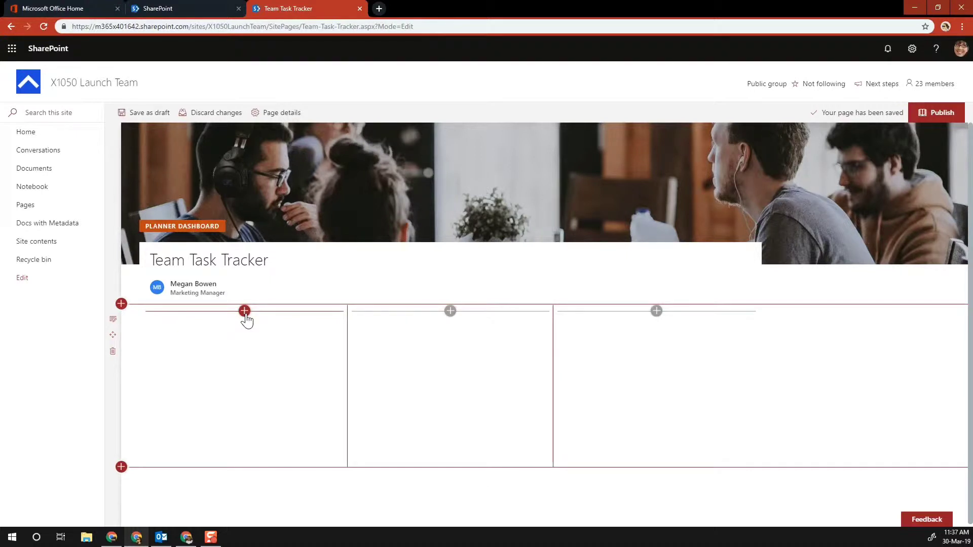
Add a Planner web part to the first column of the new section.
left_click(245, 312)
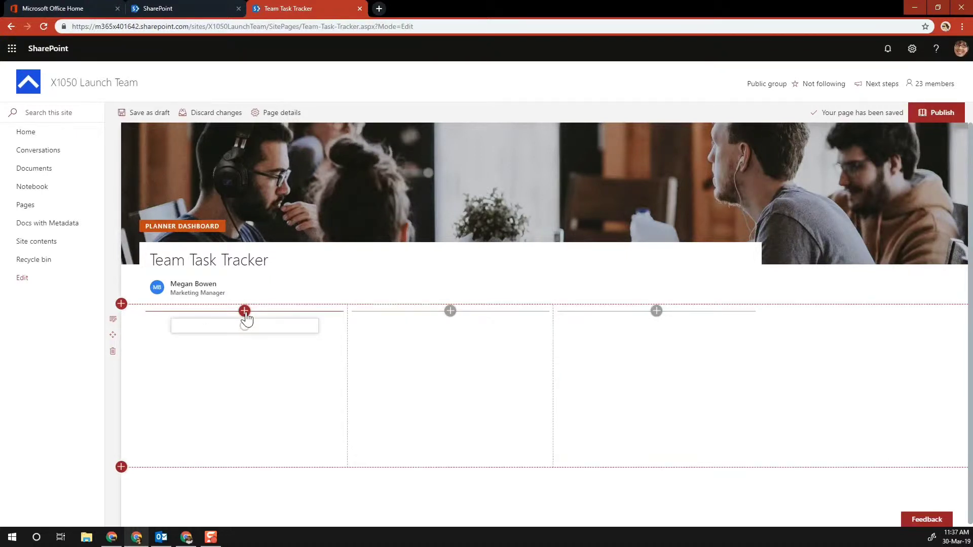
left_click(310, 327)
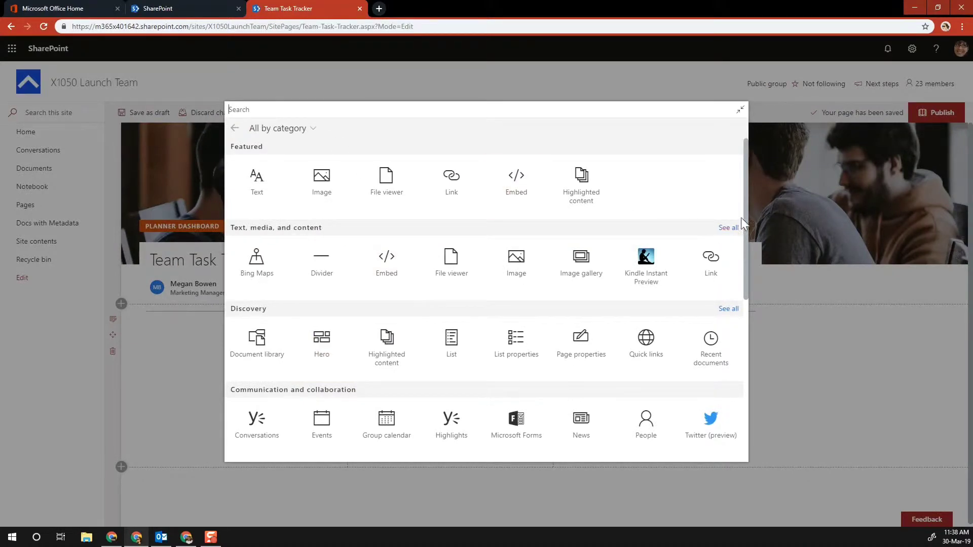
left_click_drag(745, 201, 747, 288)
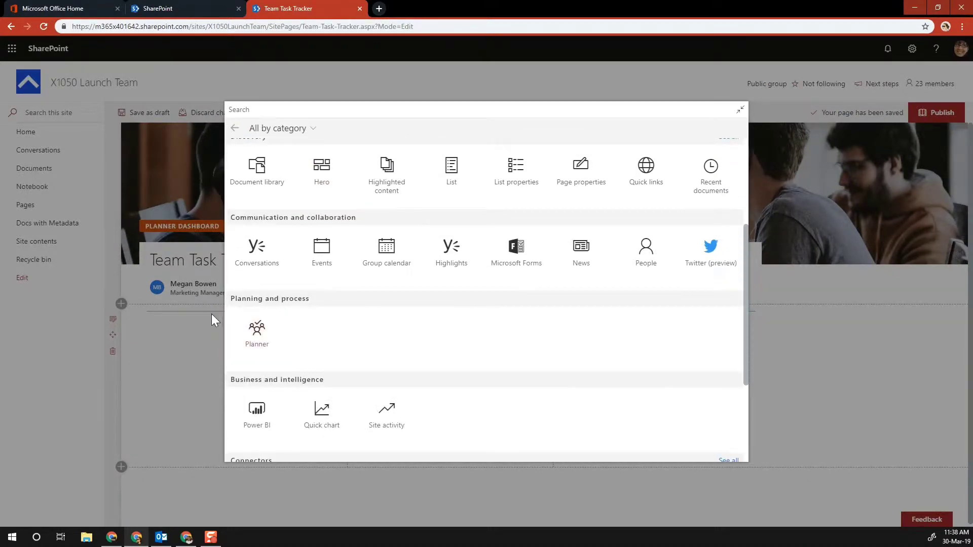
left_click(259, 331)
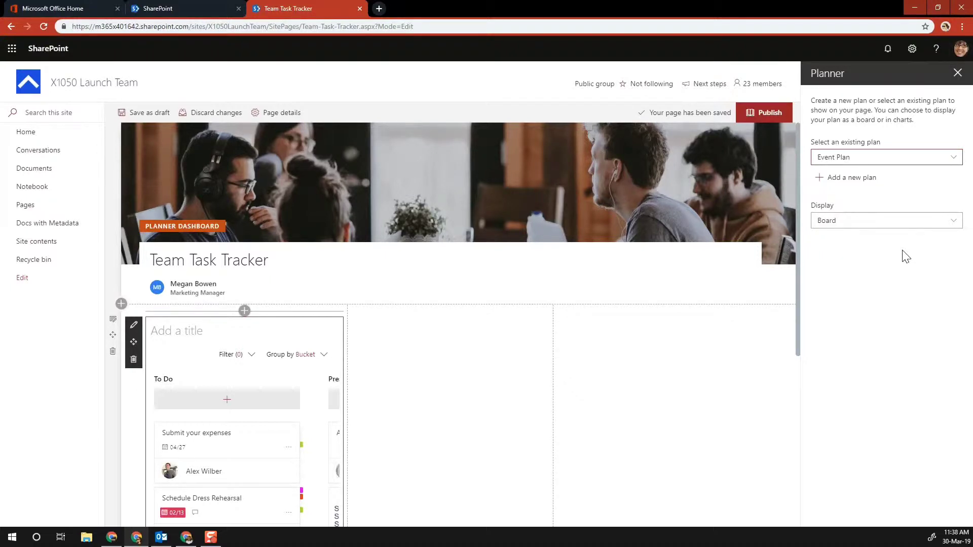
Examine the web part's existing plans, new-plan field and display options, and look over the Event Plan board on the page.
left_click(849, 164)
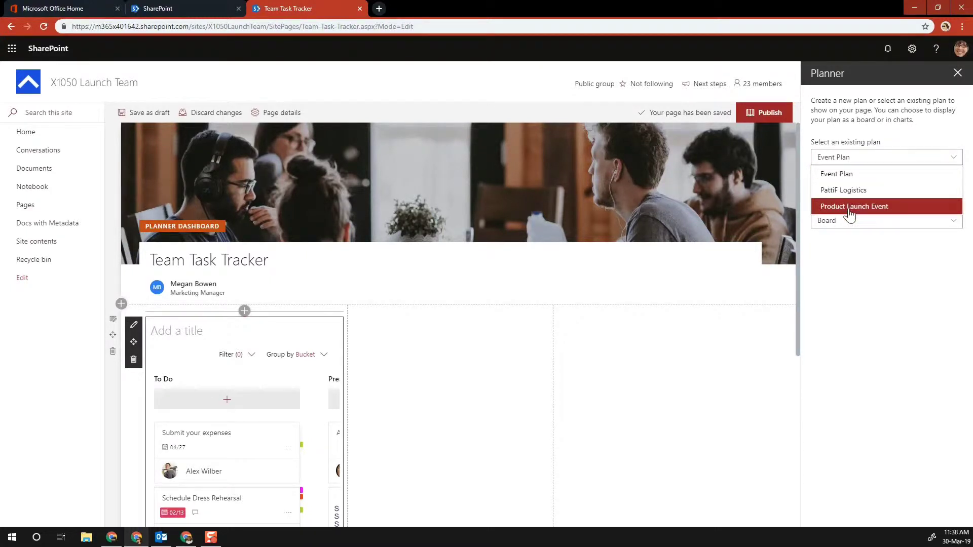
left_click(856, 178)
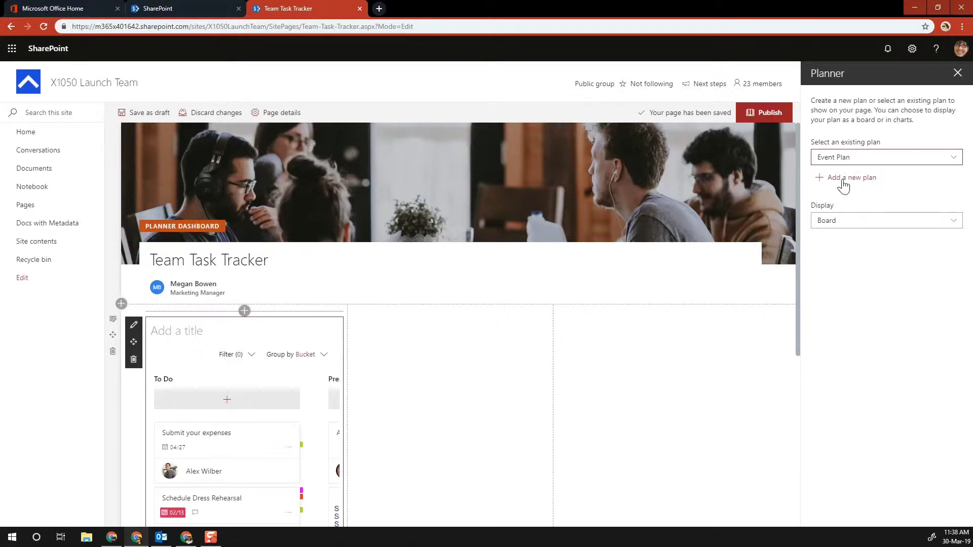
left_click(842, 182)
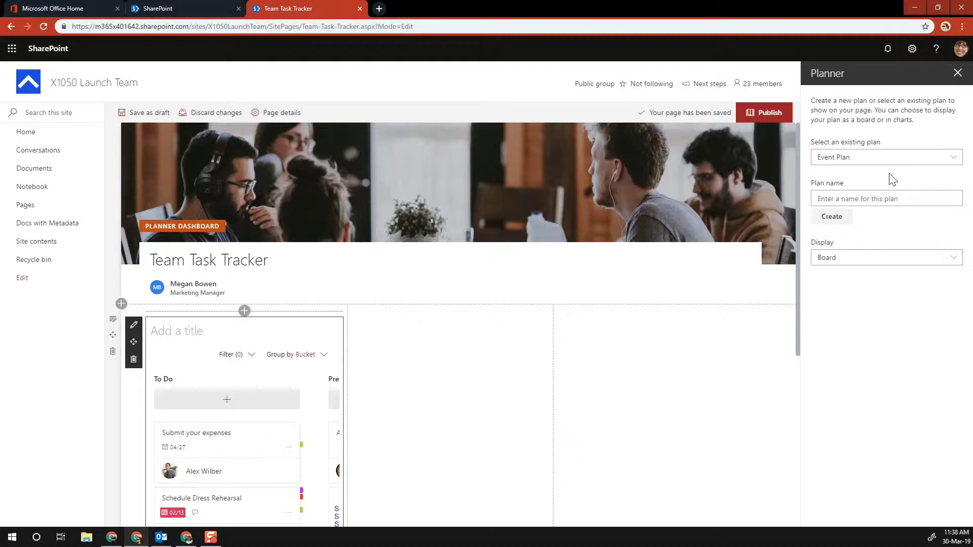
left_click(874, 166)
left_click(856, 171)
left_click(871, 258)
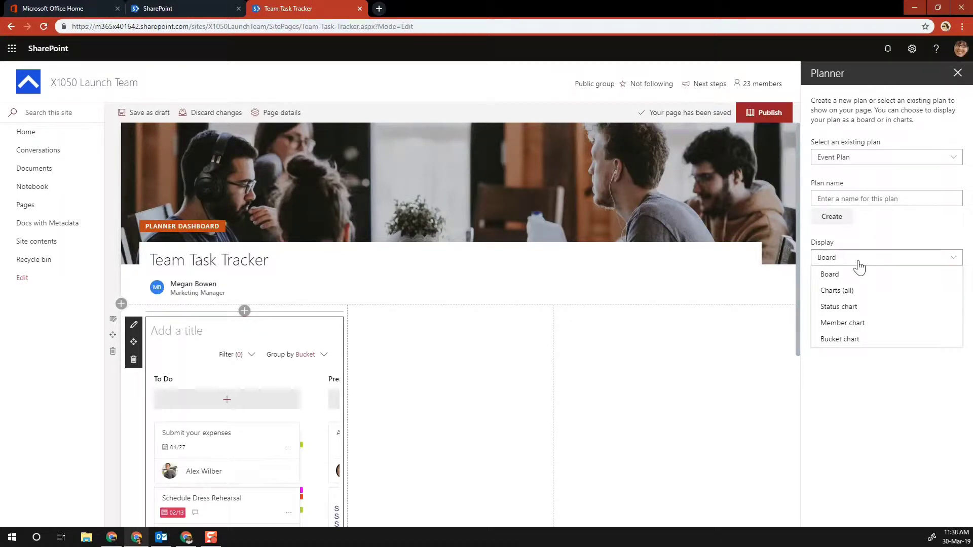
left_click(844, 277)
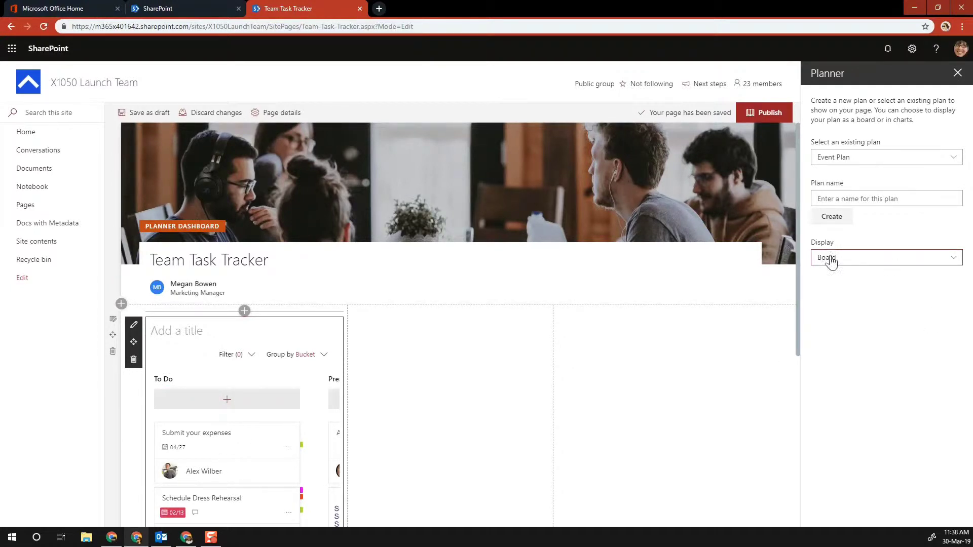
left_click(795, 236)
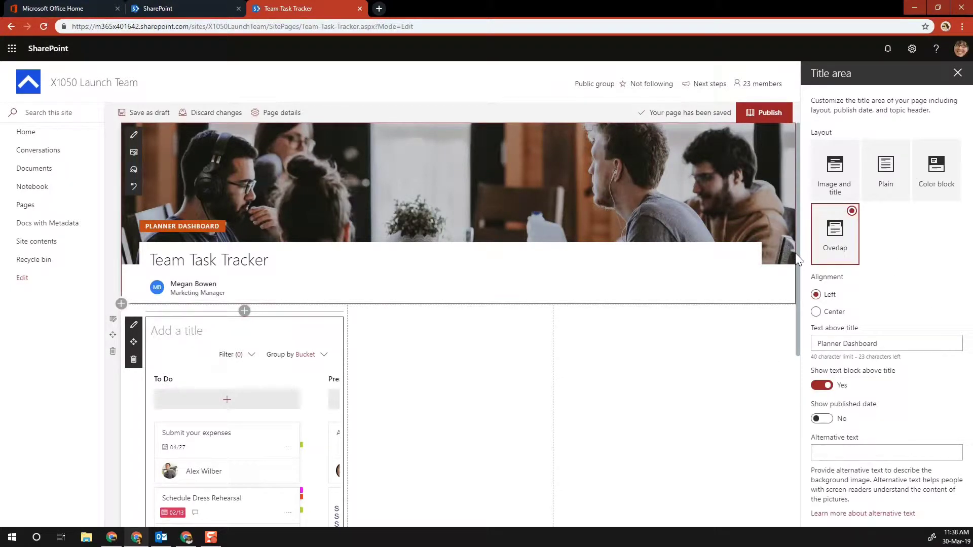
left_click_drag(795, 252, 795, 350)
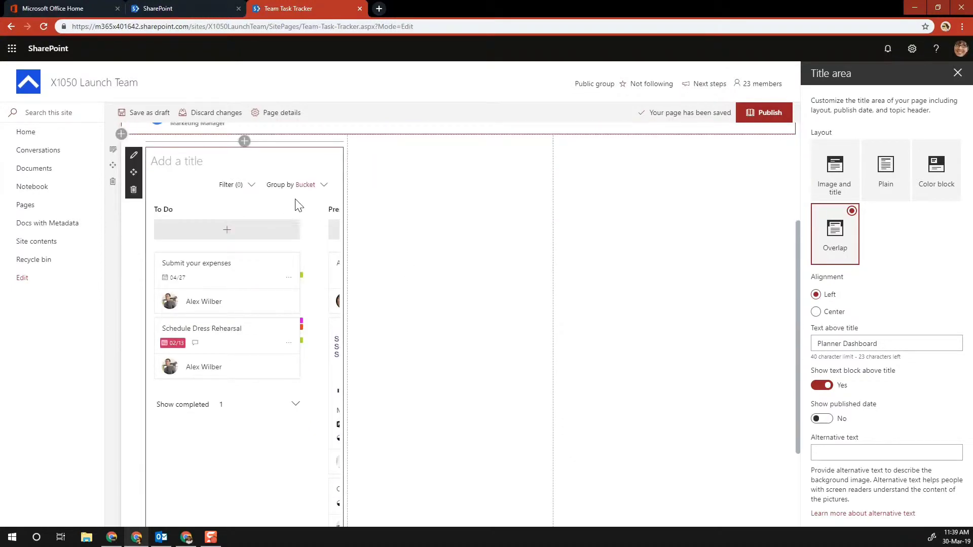
left_click(297, 206)
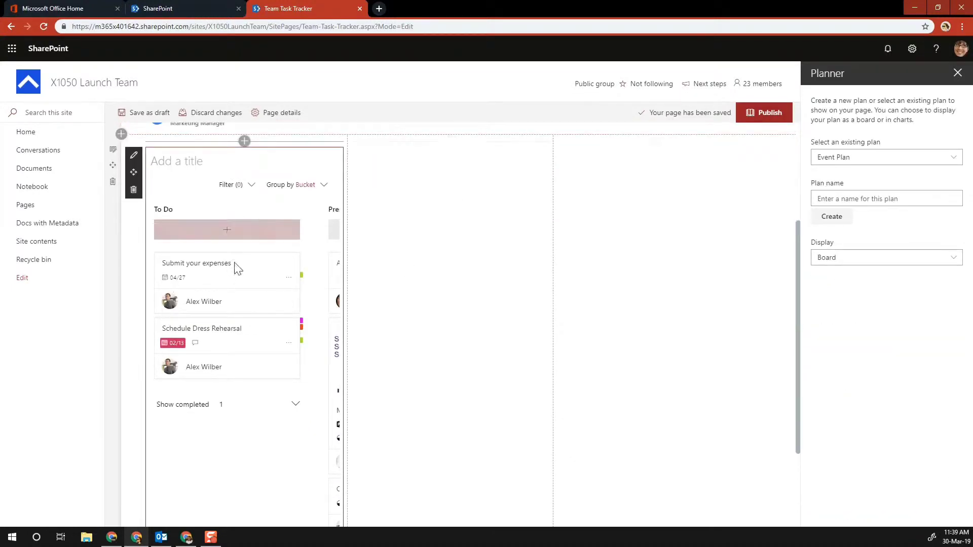
left_click_drag(799, 262, 799, 287)
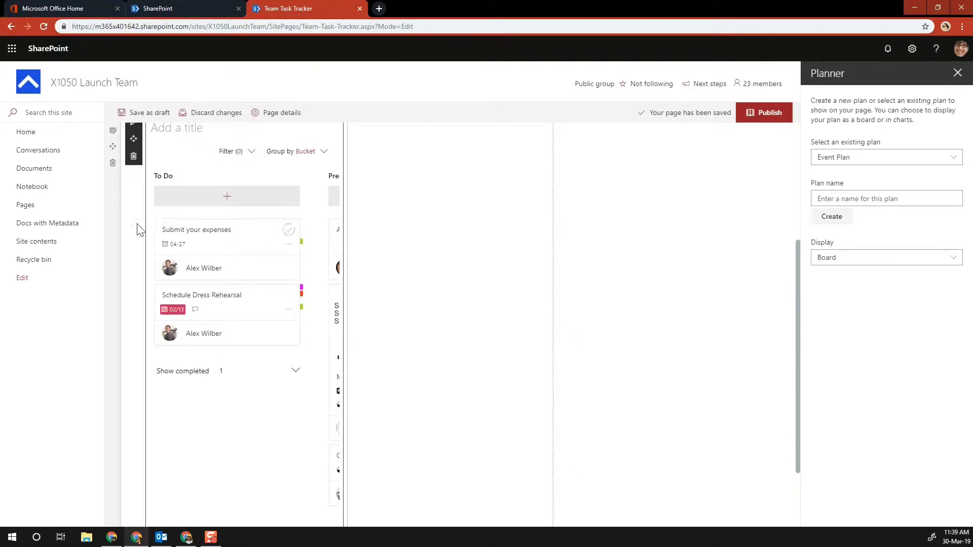
Display the first column's Event Plan as a Status chart and title the web part "Event Planning".
left_click(843, 263)
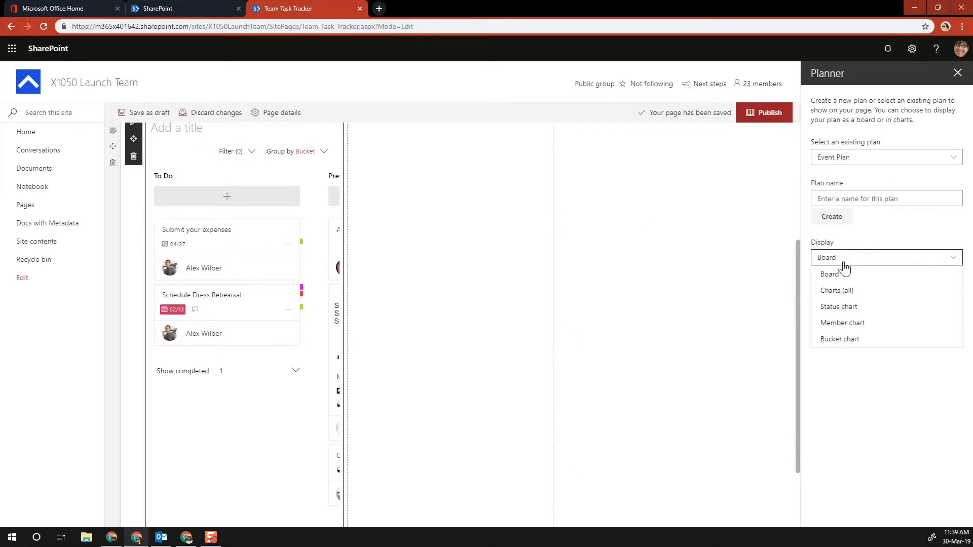
left_click(845, 313)
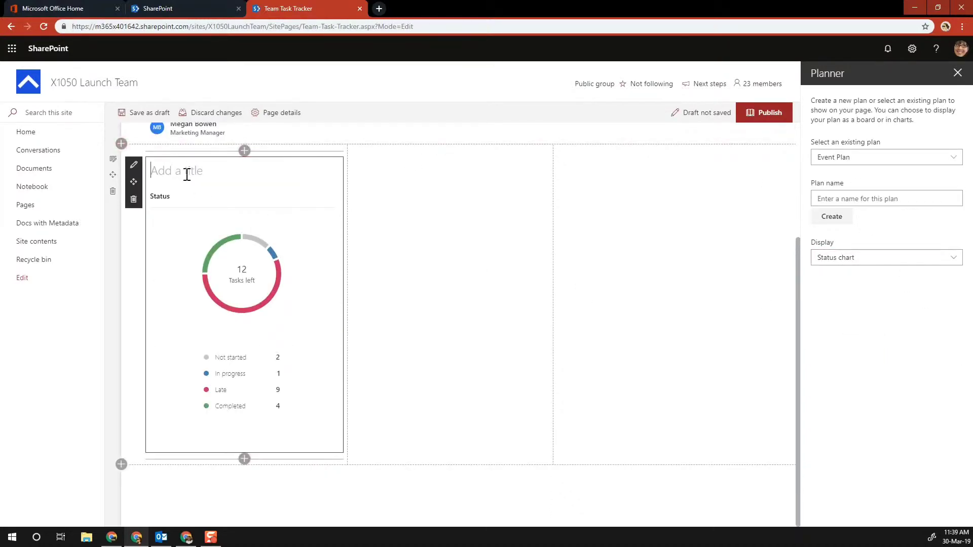
type("Event Planning")
Add a Planner web part to the middle column and have it show the existing Logistics plan.
left_click(449, 151)
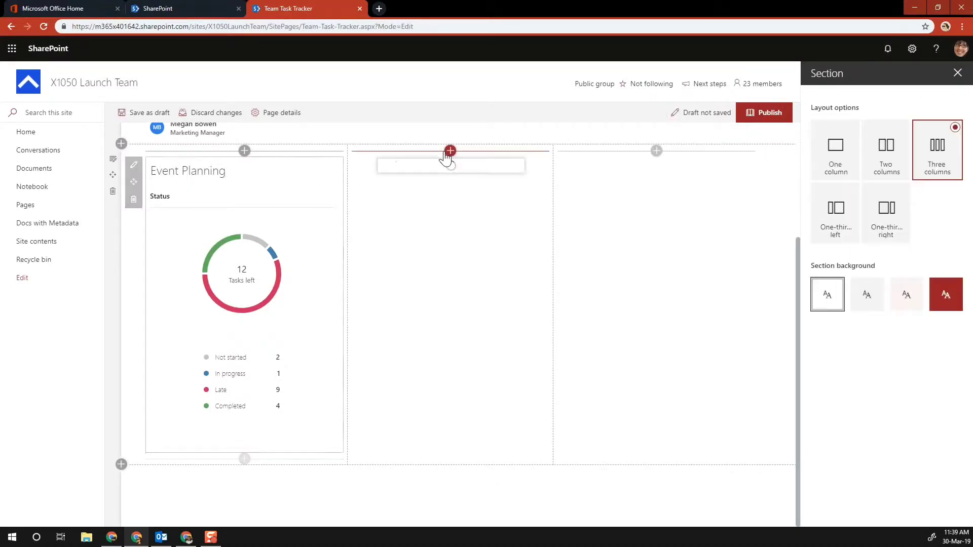
type("Planner")
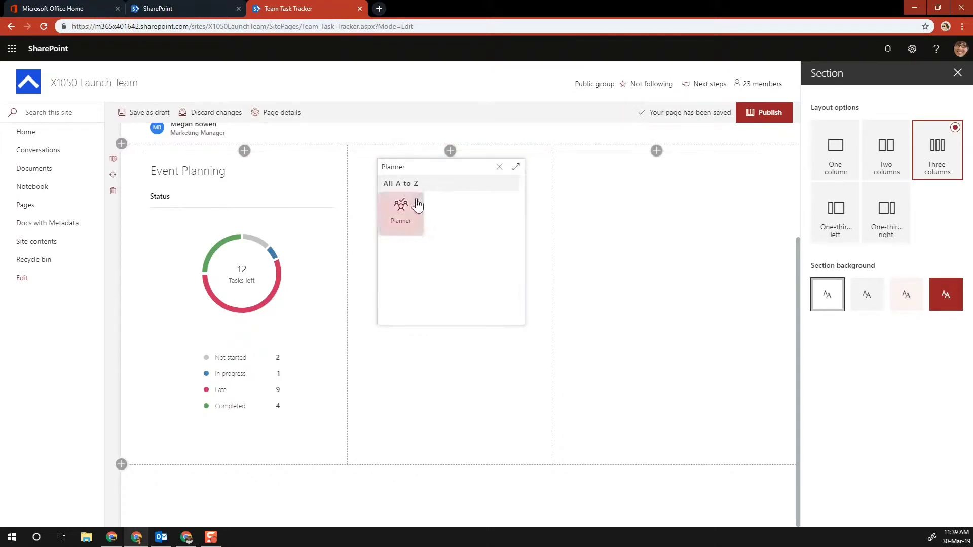
left_click(405, 205)
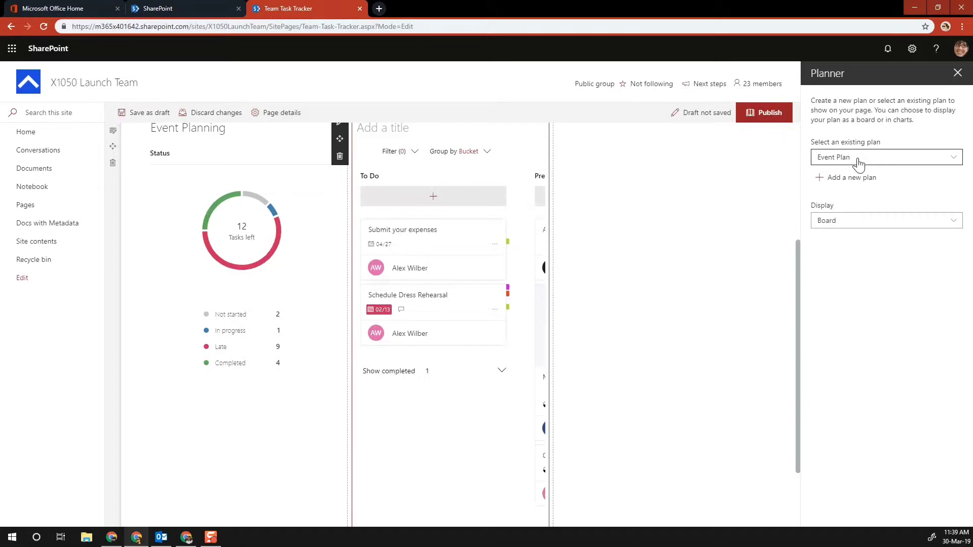
left_click(931, 158)
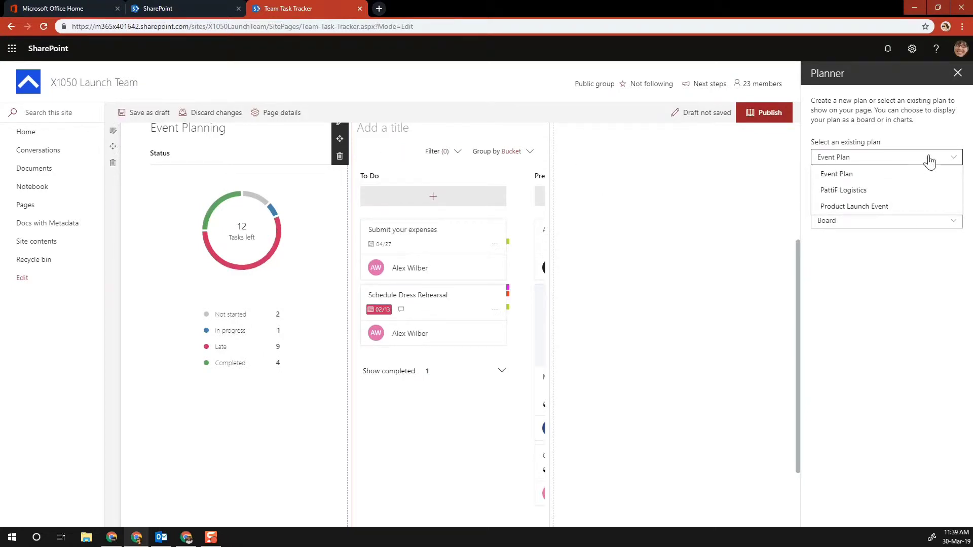
left_click(845, 193)
Try the Member chart and Bucket chart displays for the middle column's plan and inspect their bars.
left_click(845, 224)
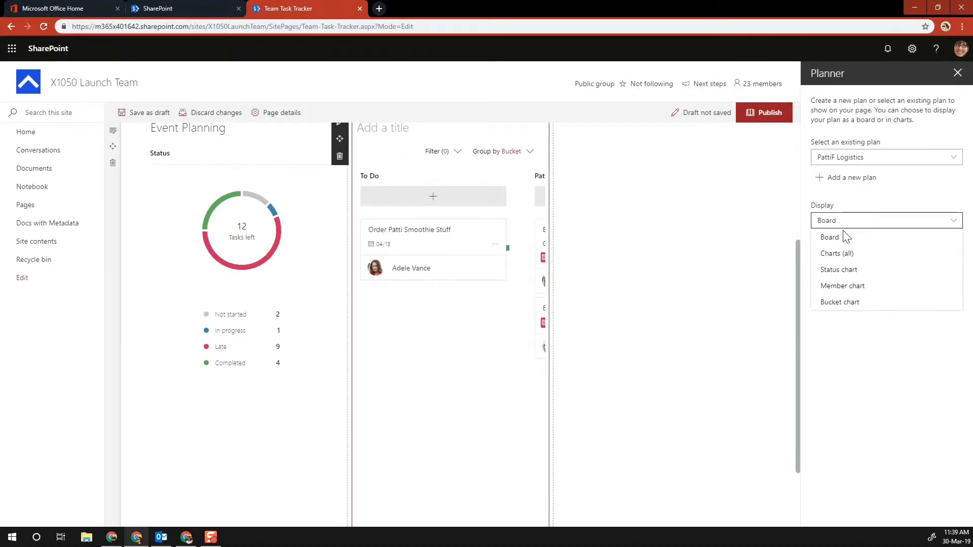
left_click(843, 293)
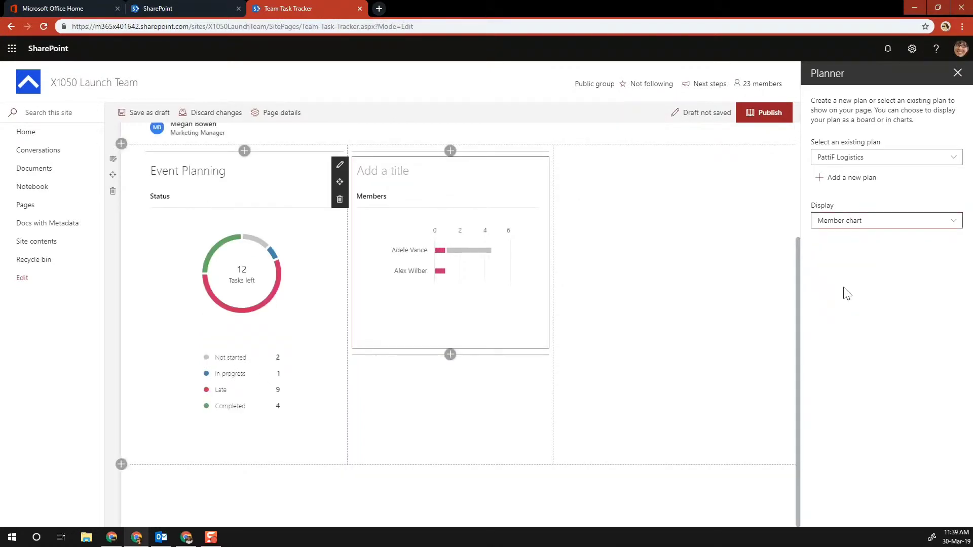
mouse_move(441, 281)
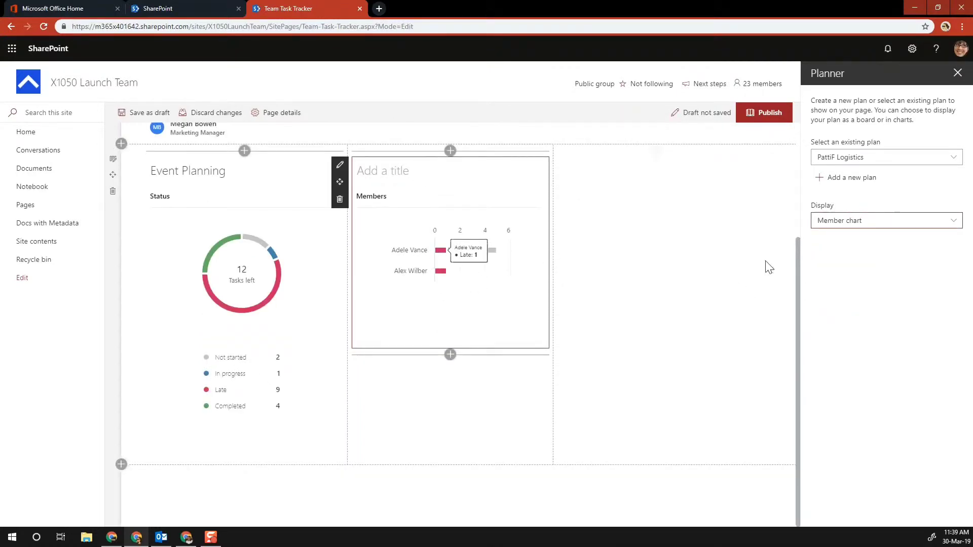
left_click(863, 224)
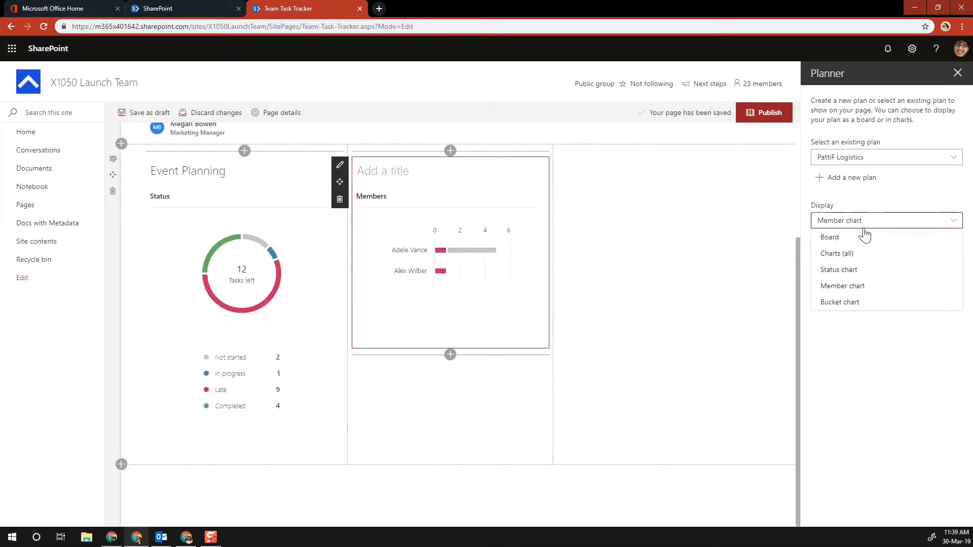
left_click(845, 302)
mouse_move(437, 295)
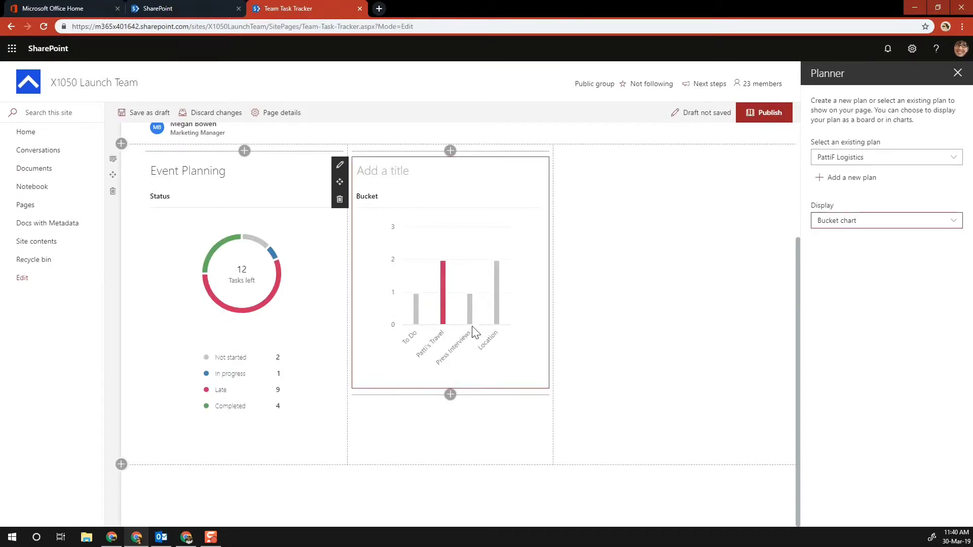
mouse_move(482, 324)
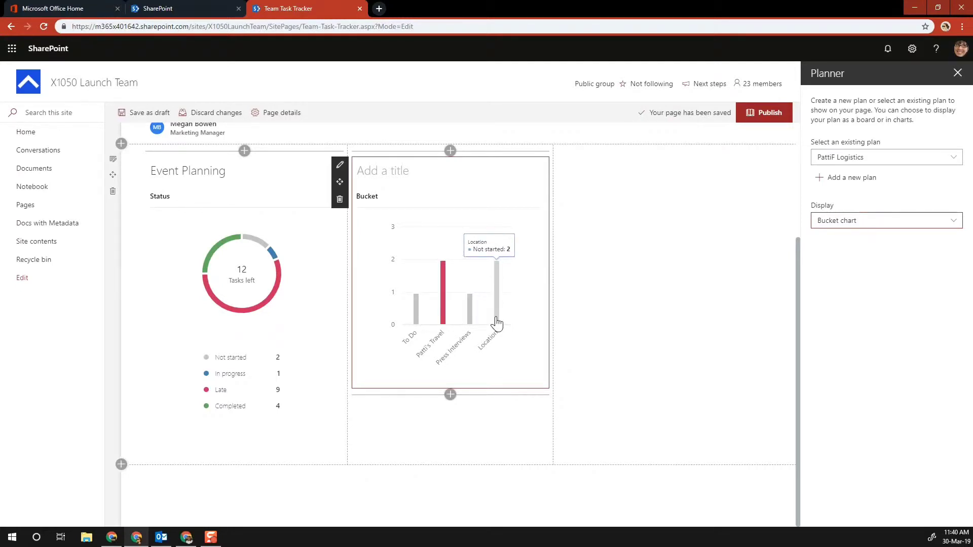
Display the middle column's plan as a Status chart and title the web part "Logistics".
left_click(826, 223)
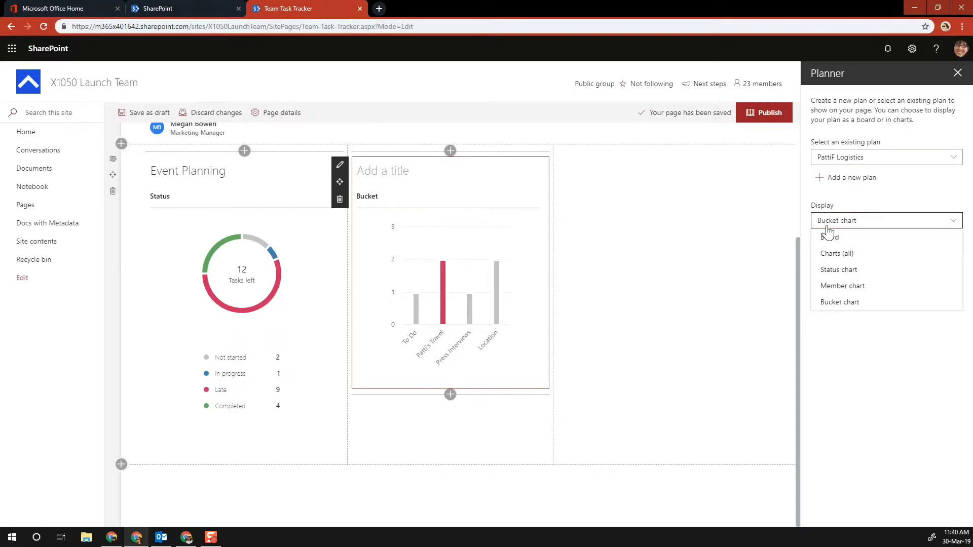
left_click(837, 270)
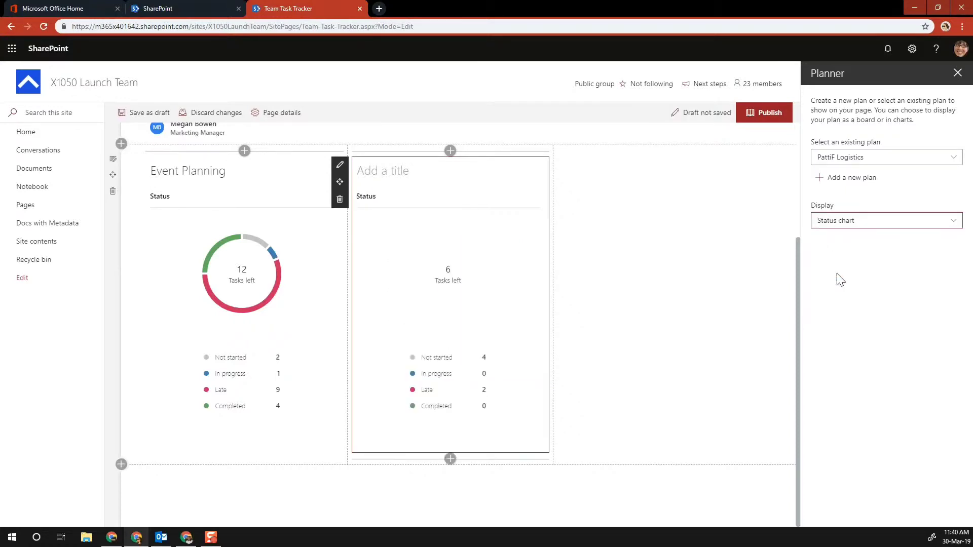
left_click(372, 169)
type("Logistics")
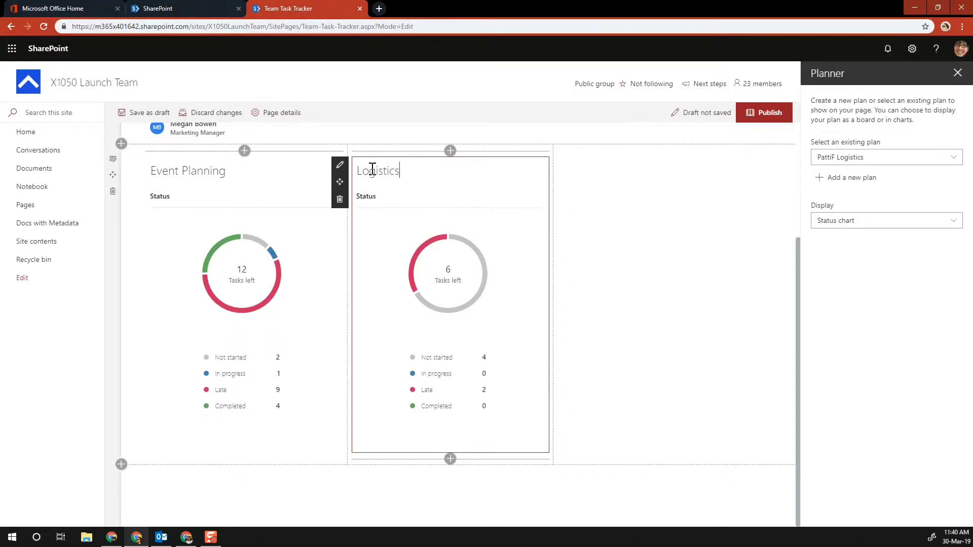
Search the web parts for "Plan" and add a Planner web part to the third column.
left_click(656, 151)
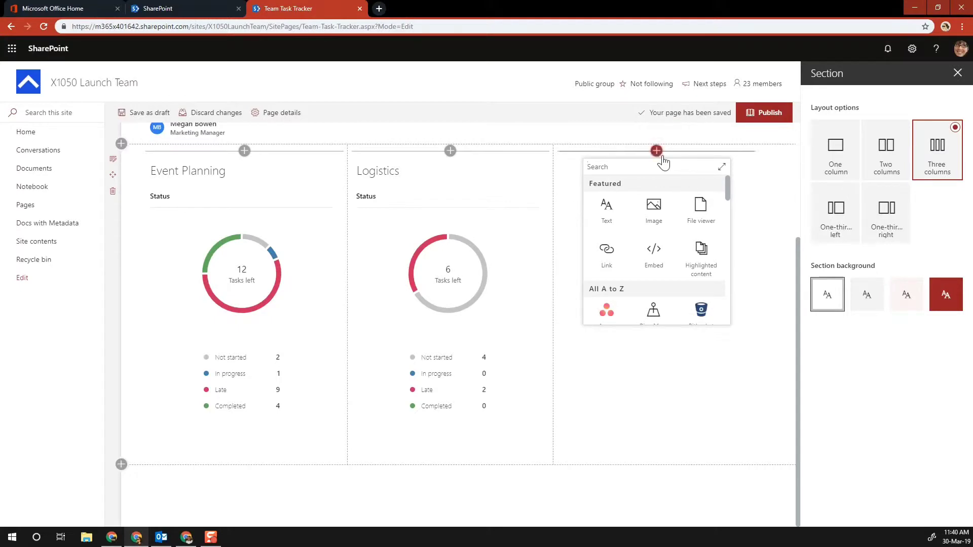
type("Pla")
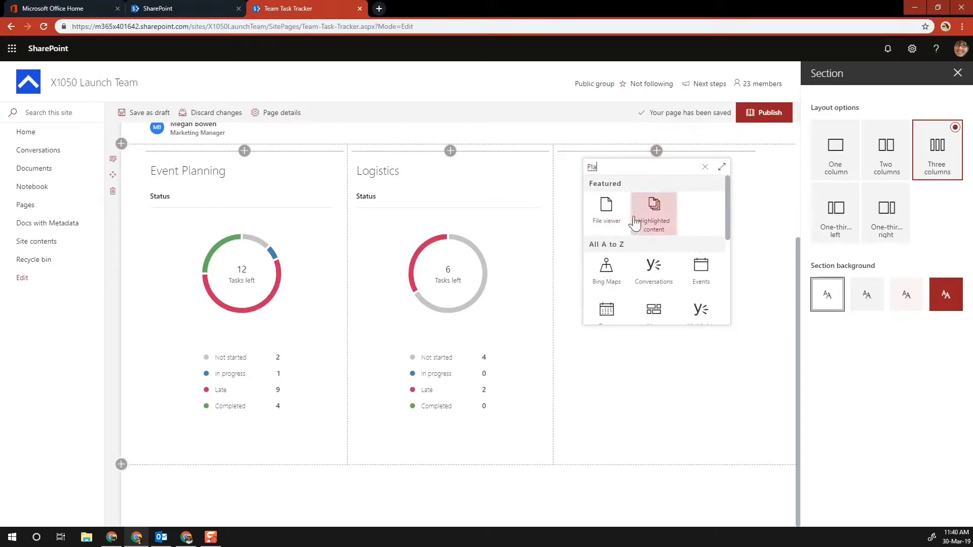
type("n")
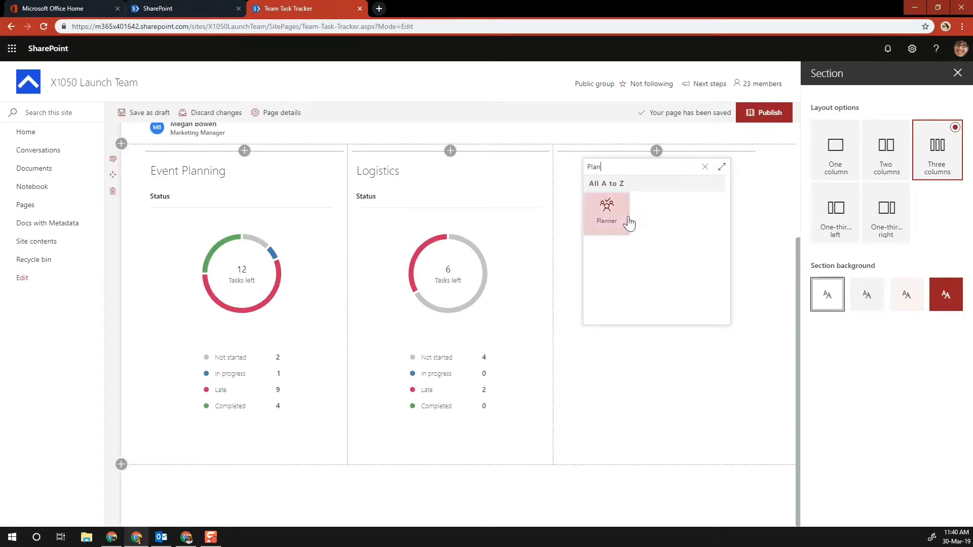
left_click(618, 217)
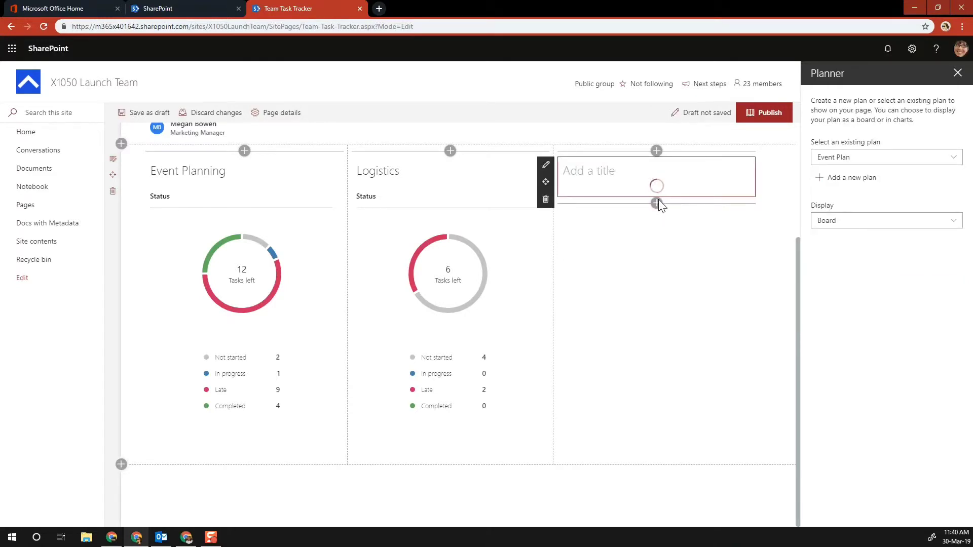
Show the Product Launch Event plan as a Status chart in the third column and title the web part "Launch".
left_click(846, 162)
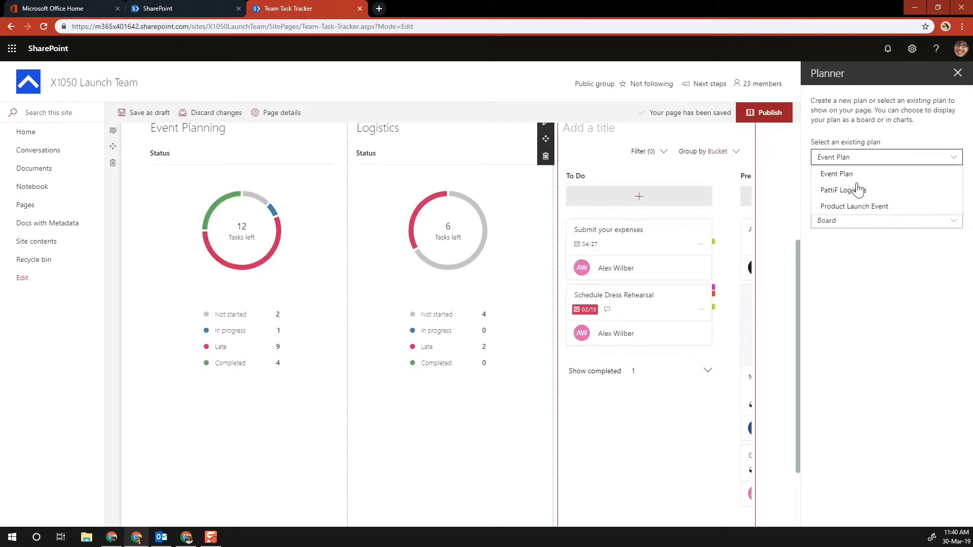
left_click(855, 207)
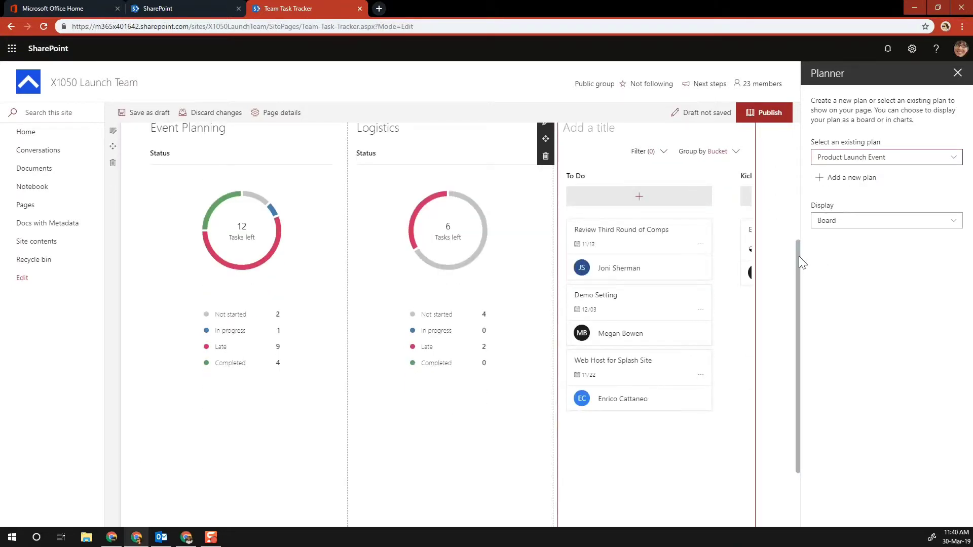
scroll(799, 256, "up", 2)
left_click(574, 201)
type("Launch")
left_click(816, 222)
left_click(841, 270)
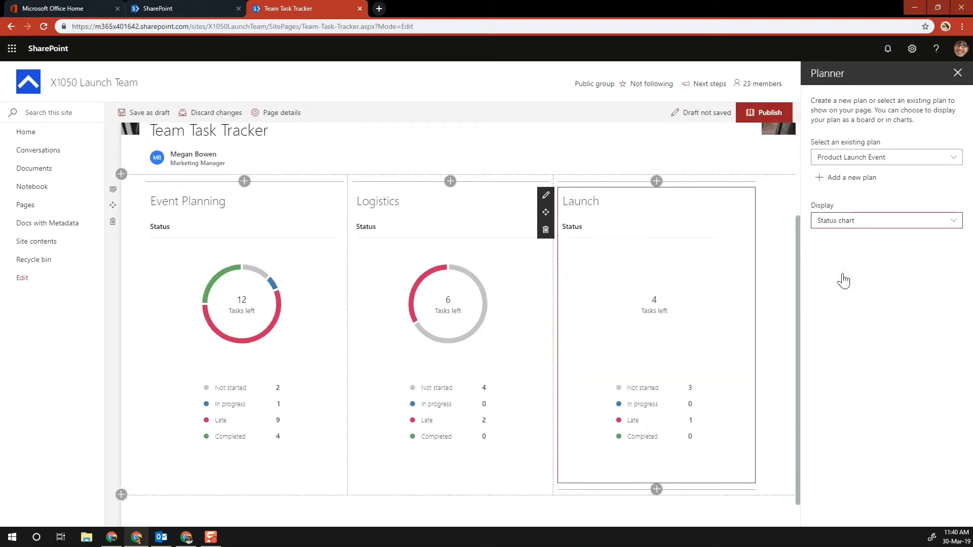
Compare the Neutral and Soft backgrounds for the three-column section and apply Soft.
left_click(780, 202)
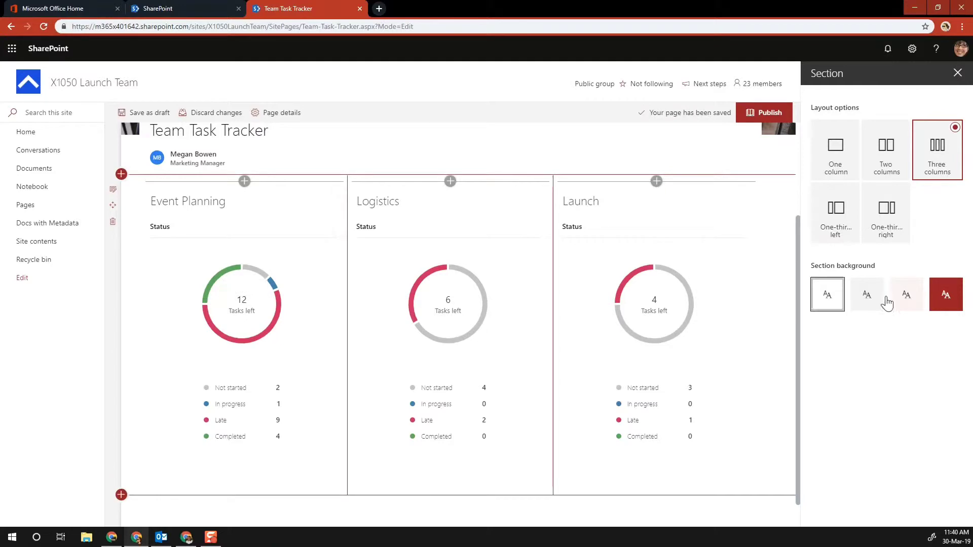
left_click(906, 297)
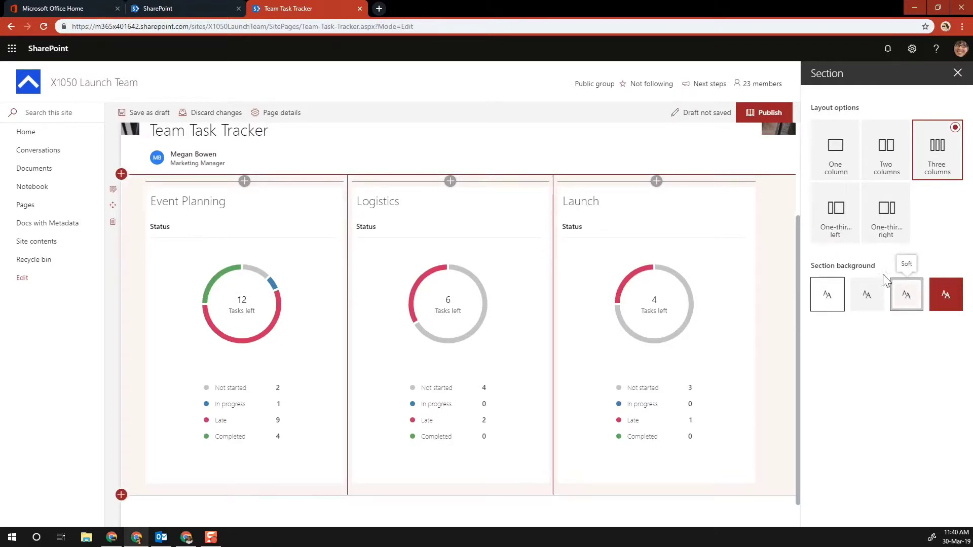
left_click(866, 304)
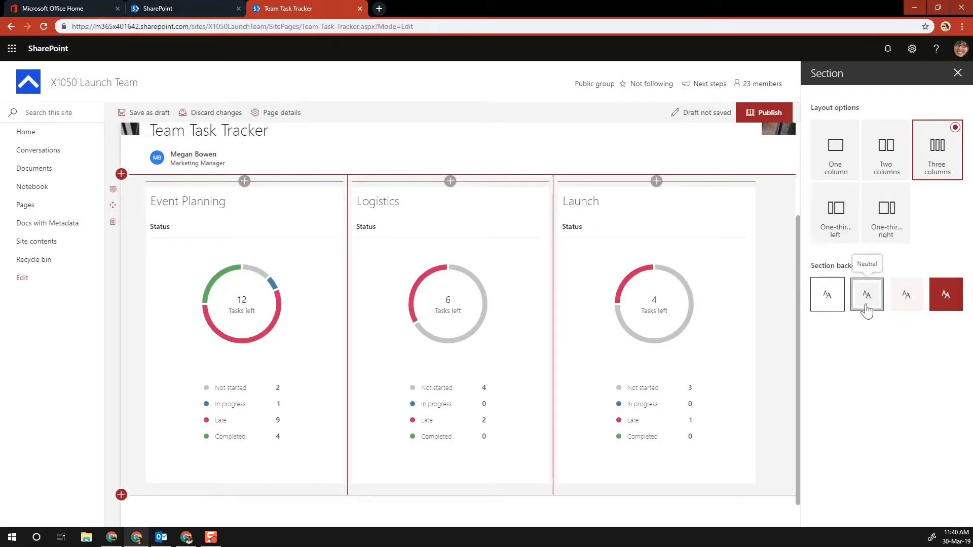
left_click(906, 304)
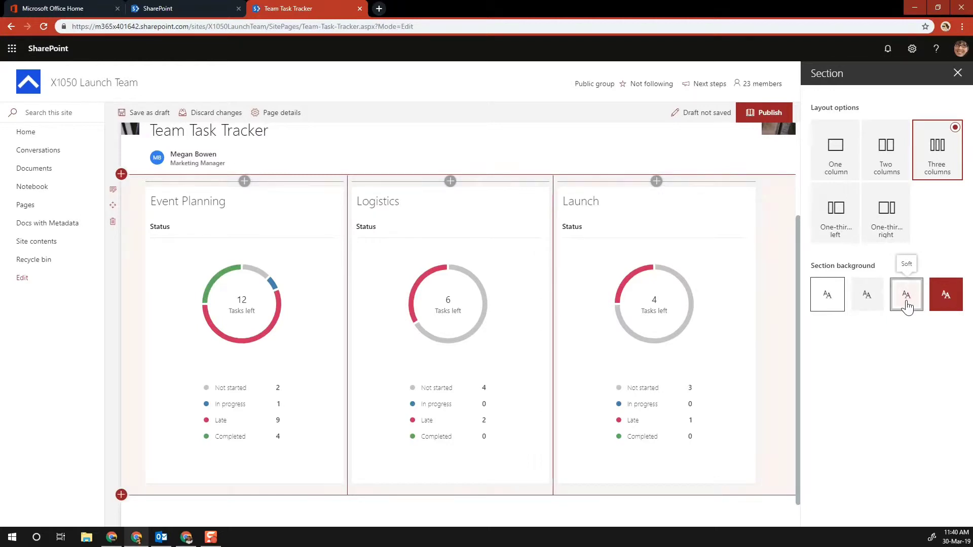
left_click(956, 74)
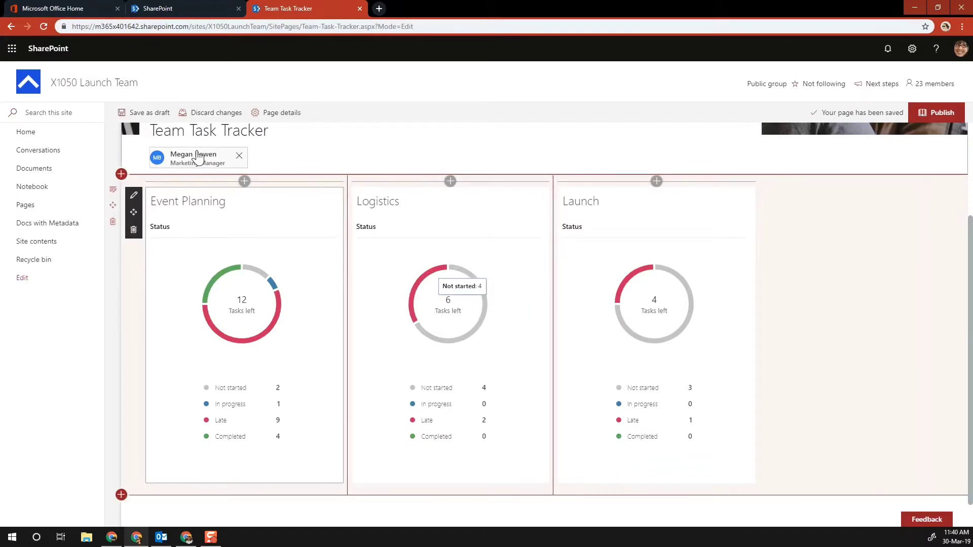
Save the page as a draft and look over the three status charts in the page view.
left_click(141, 113)
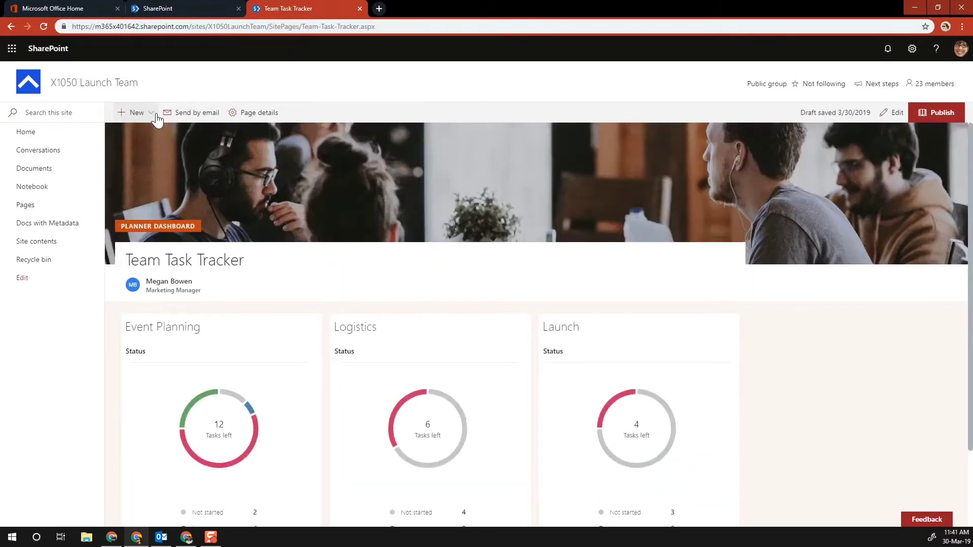
left_click(186, 537)
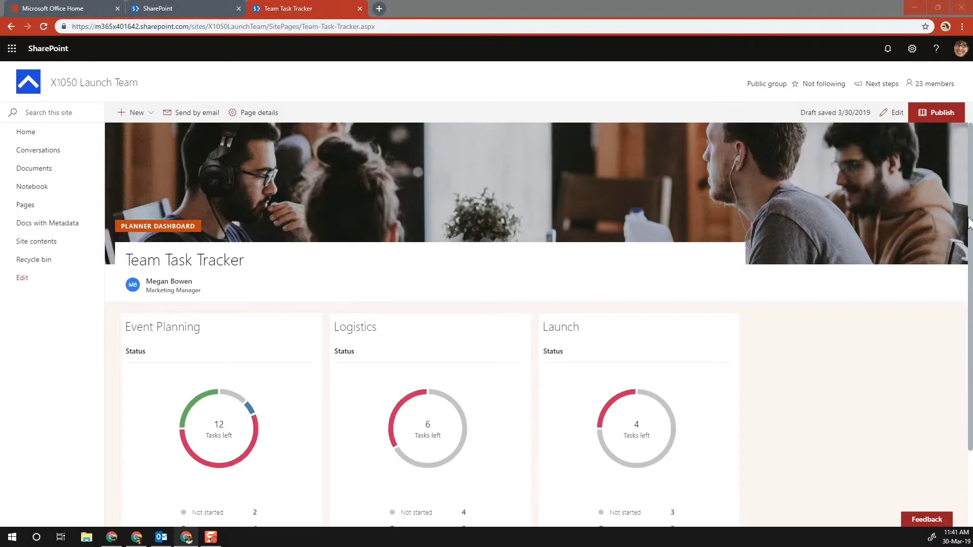
left_click(969, 223)
scroll(513, 347, "down", 2)
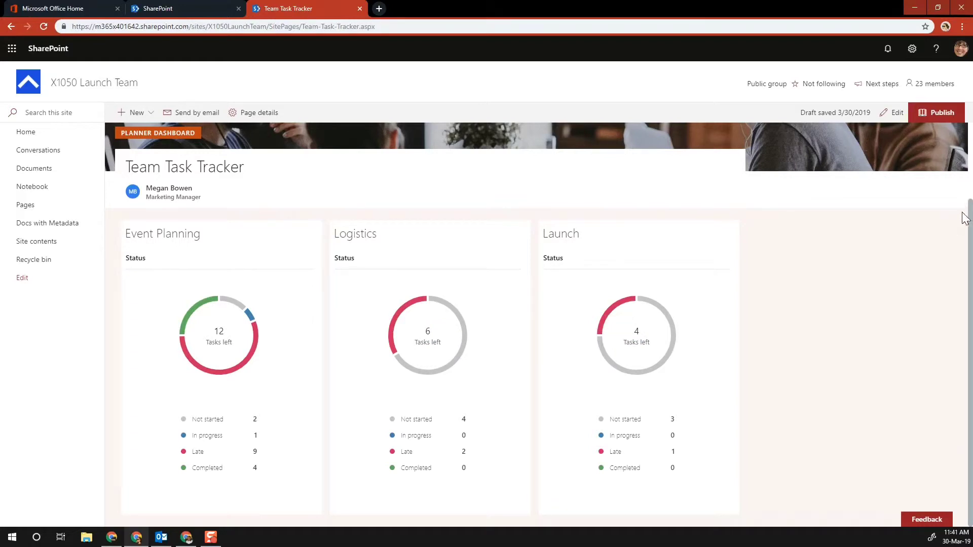
Reopen the page for editing and add a one-column section below the three status charts.
left_click(891, 113)
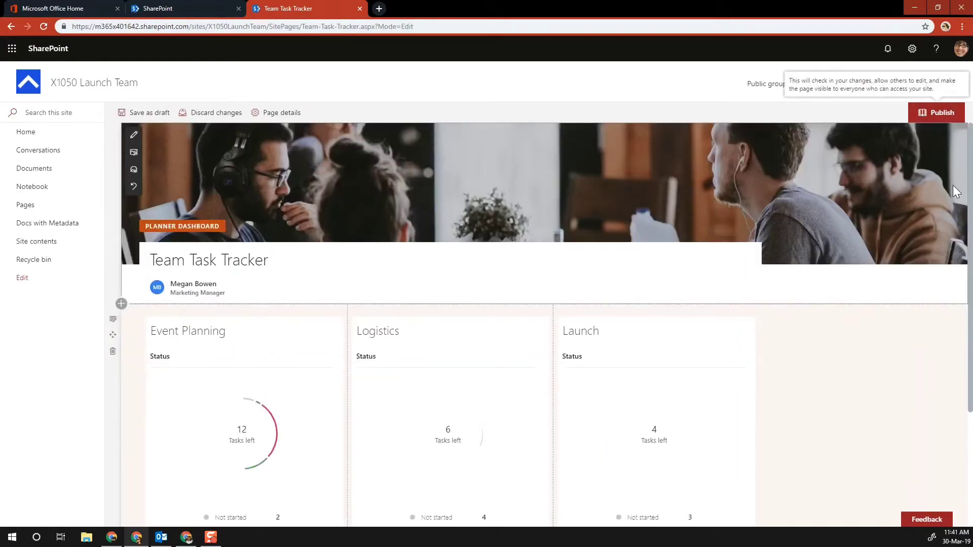
scroll(969, 168, "down", 3)
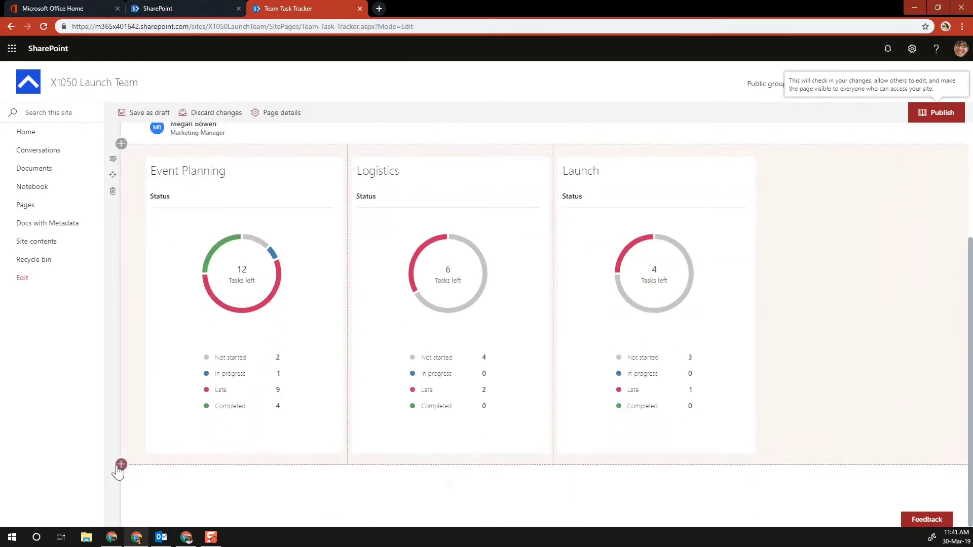
left_click(121, 464)
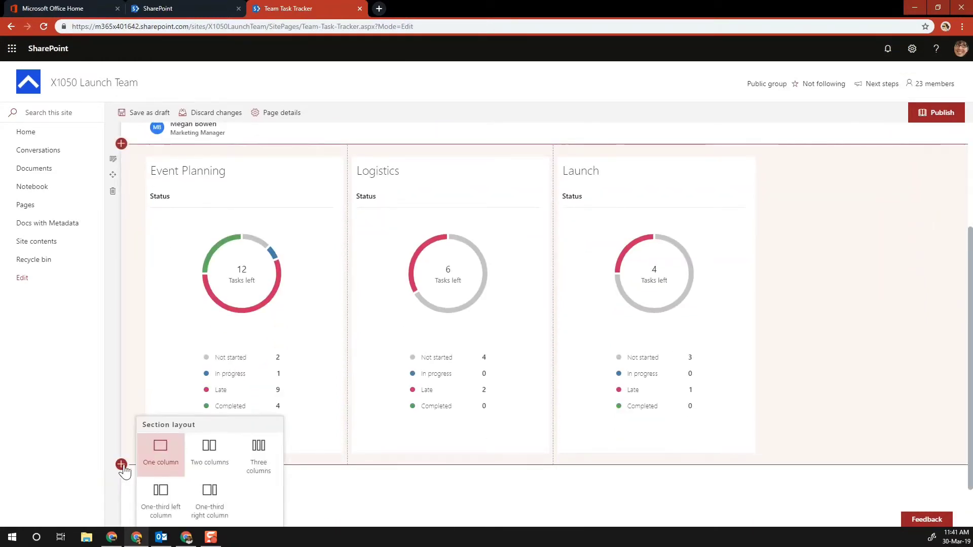
left_click(162, 457)
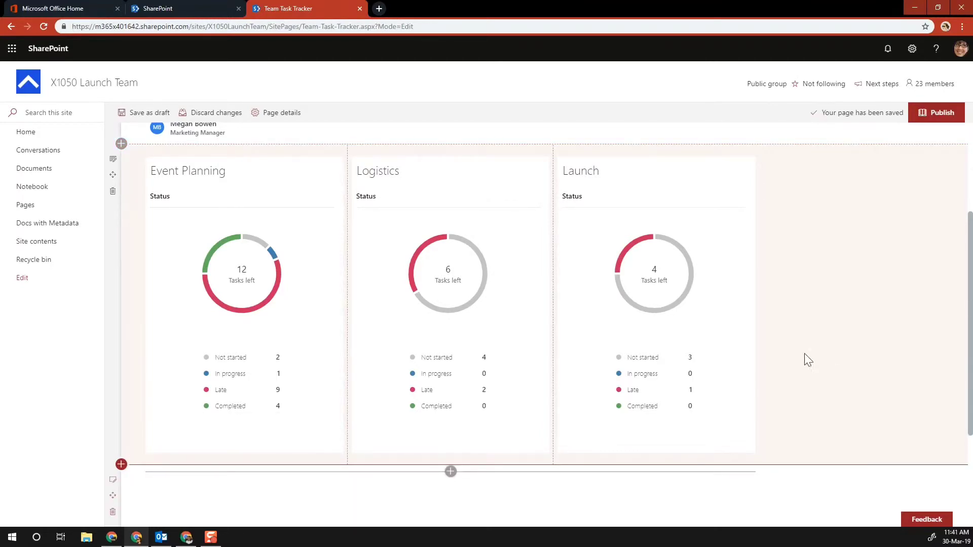
Add a Planner web part to the new one-column section and display the Event Plan as a Board.
scroll(627, 354, "down", 3)
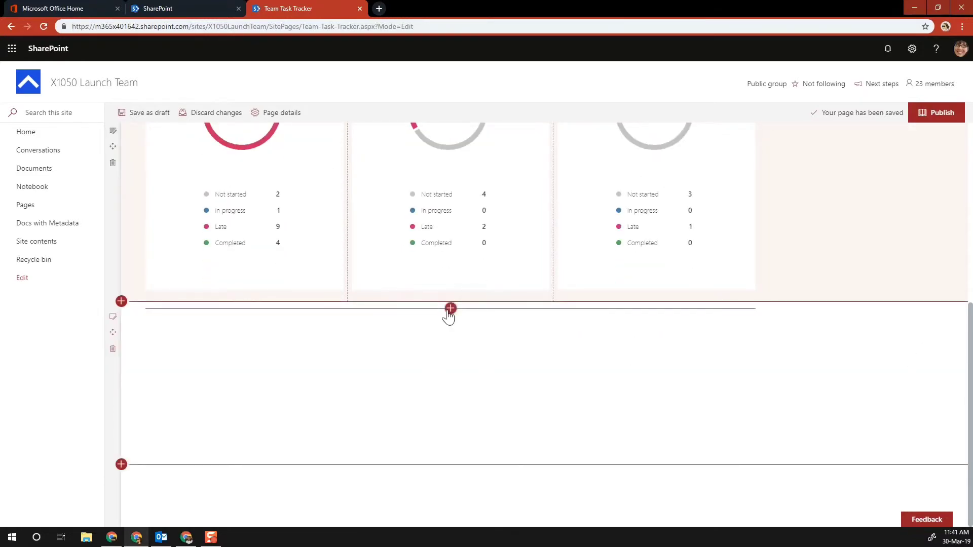
left_click(450, 309)
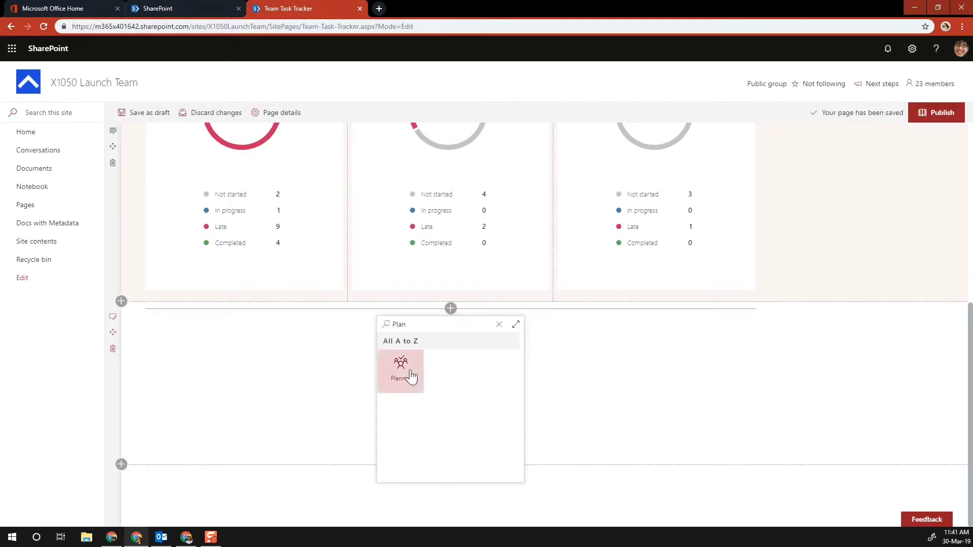
left_click(407, 371)
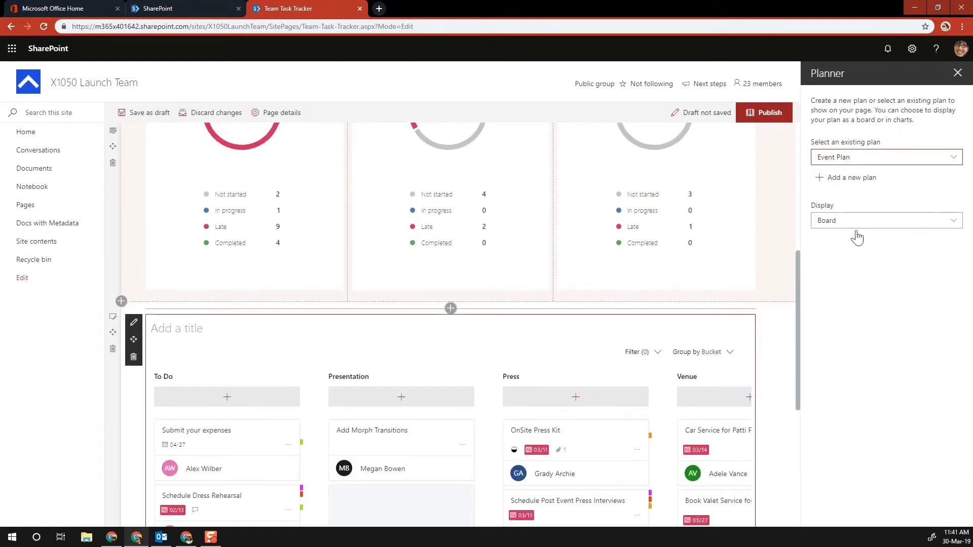
left_click(869, 228)
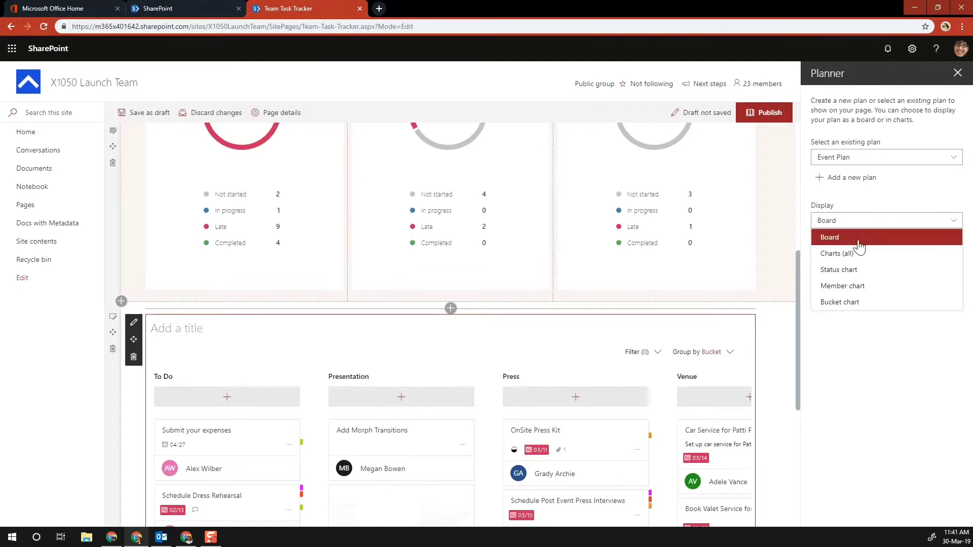
left_click(855, 242)
Title the Event Plan board web part "Tasks" and close its settings.
left_click_drag(799, 261, 798, 301)
left_click(166, 226)
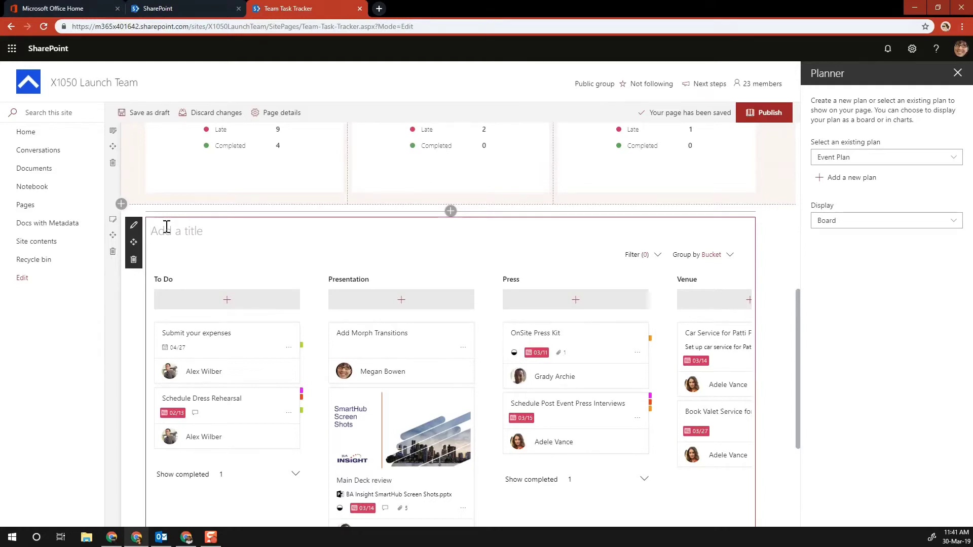
type("Tasks")
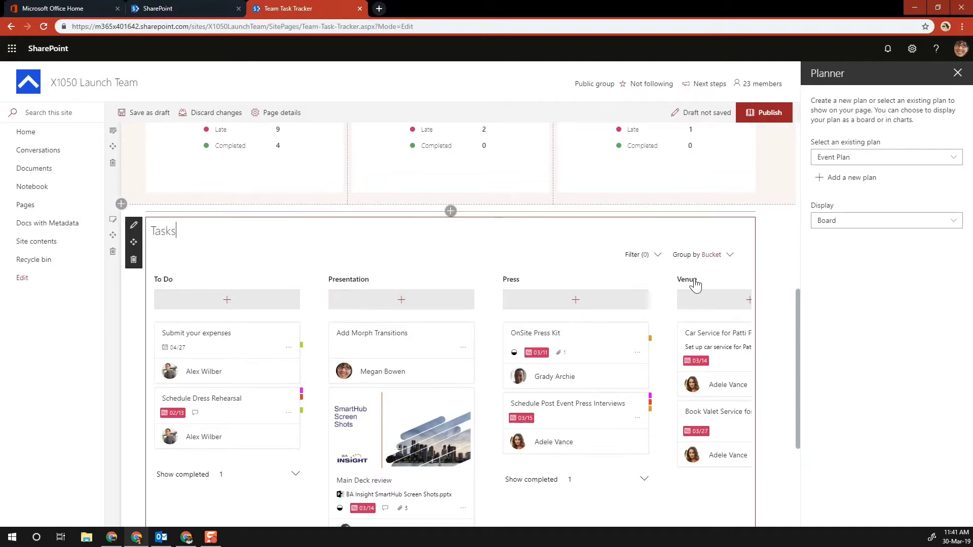
left_click(779, 283)
left_click(957, 74)
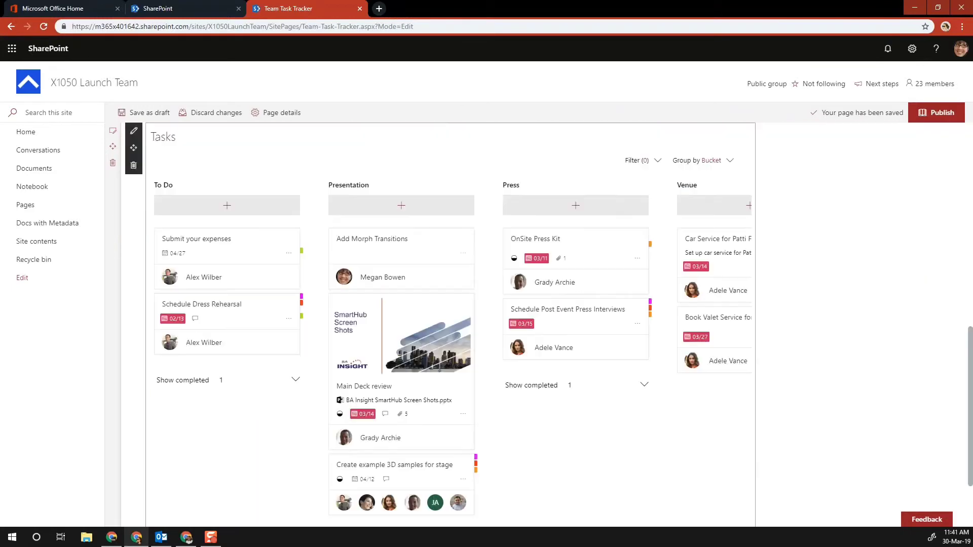
Publish the page, dismiss the sharing suggestions, and review the published status charts and Tasks board.
left_click(937, 121)
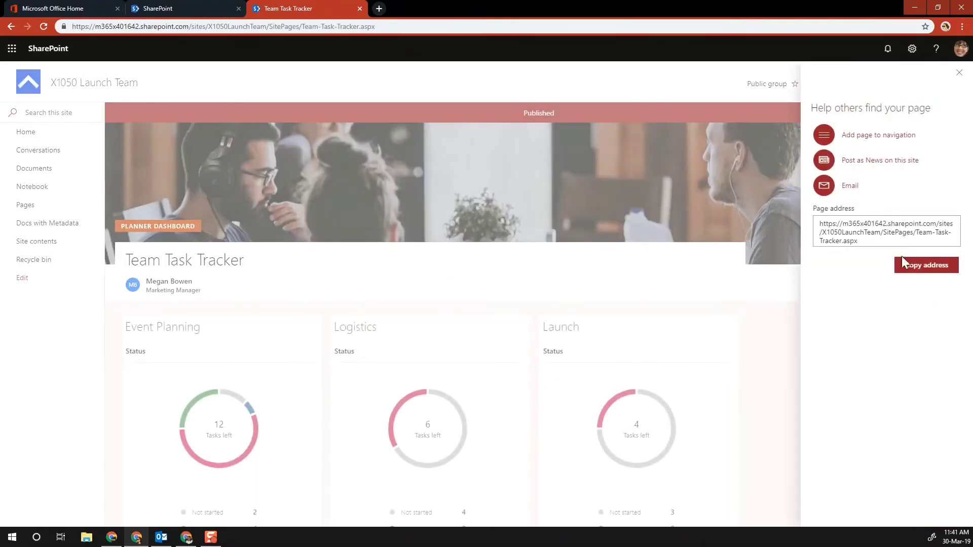
left_click(959, 73)
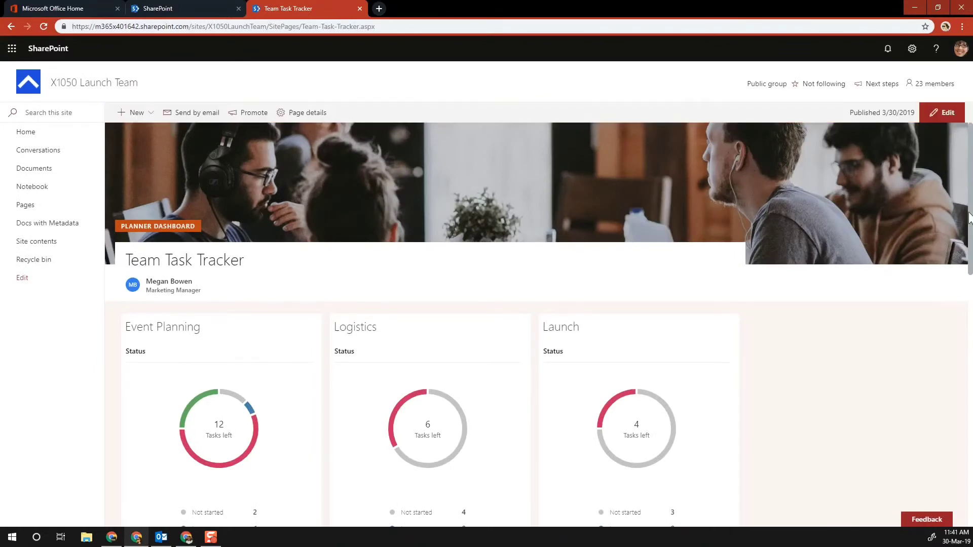
scroll(961, 250, "down", 7)
scroll(538, 328, "down", 1)
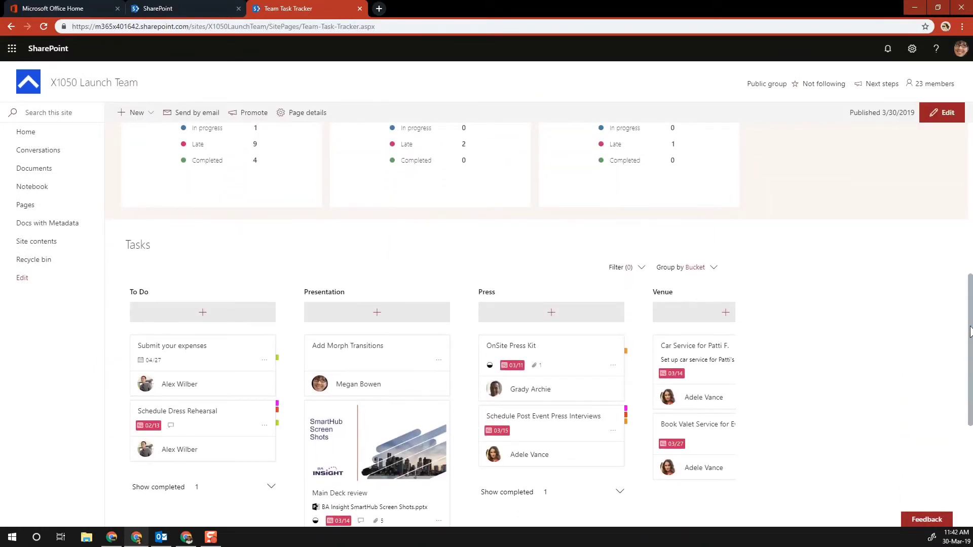
scroll(970, 332, "down", 3)
scroll(970, 331, "up", 7)
scroll(970, 331, "up", 2)
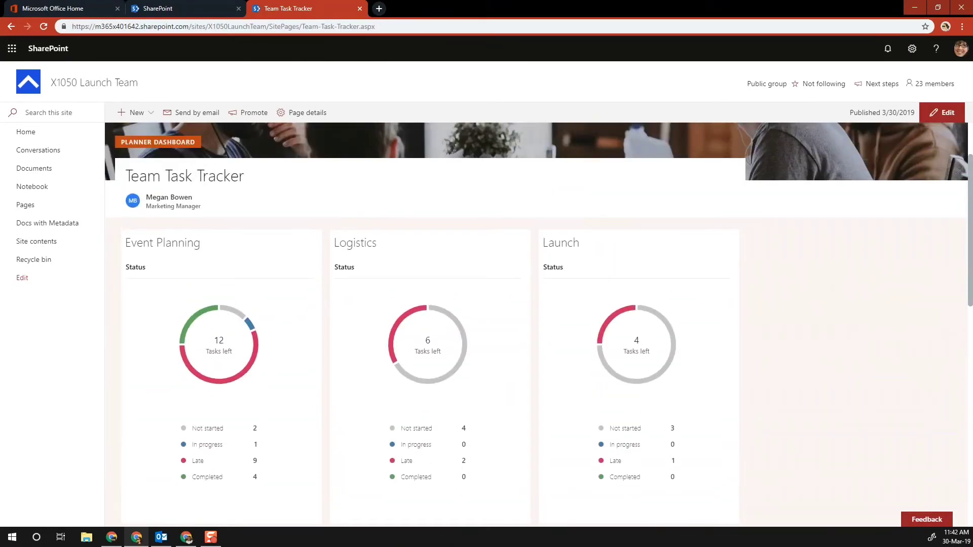